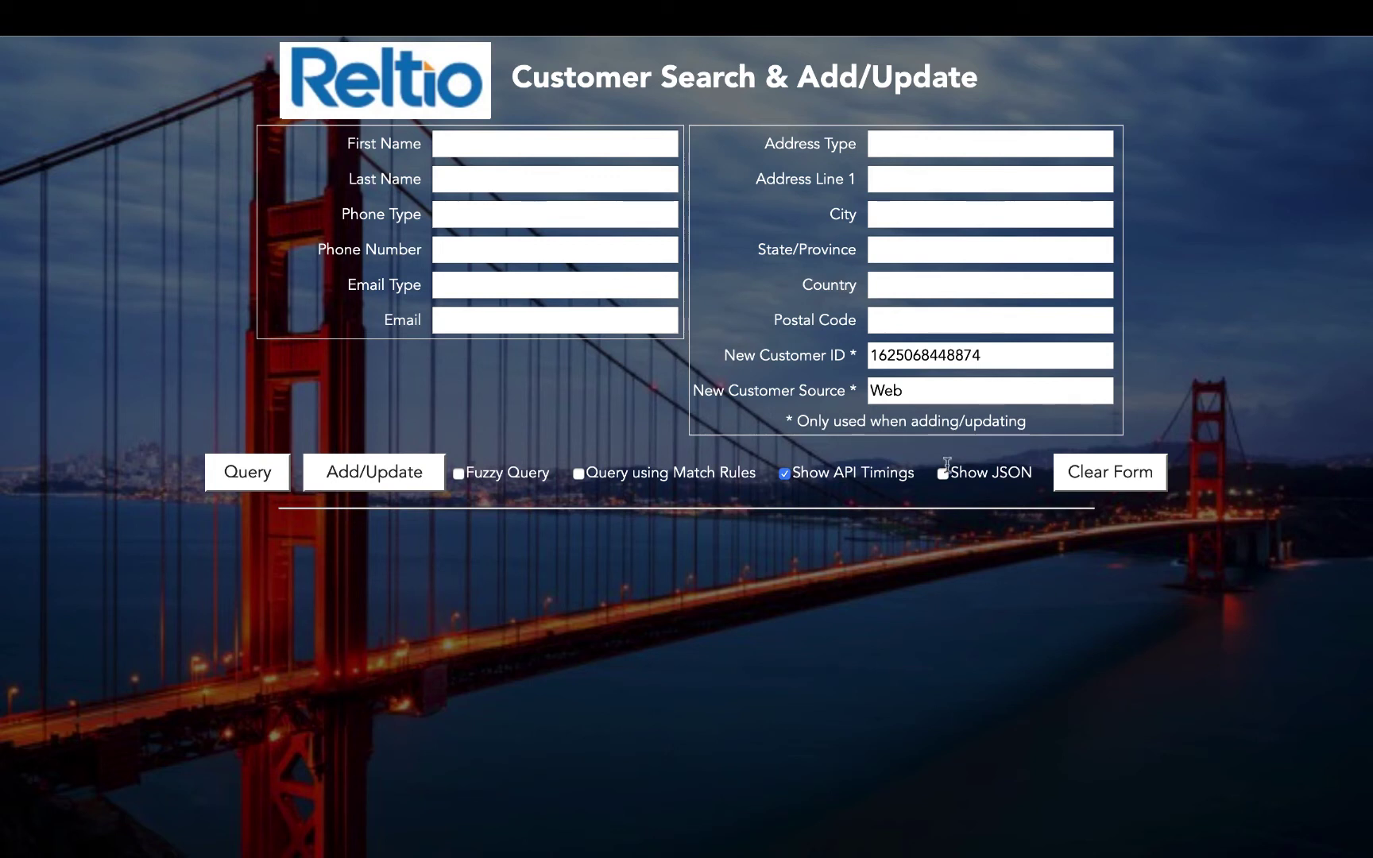
click(559, 144)
text(mic)
key(BackSpace)
text(tchell)
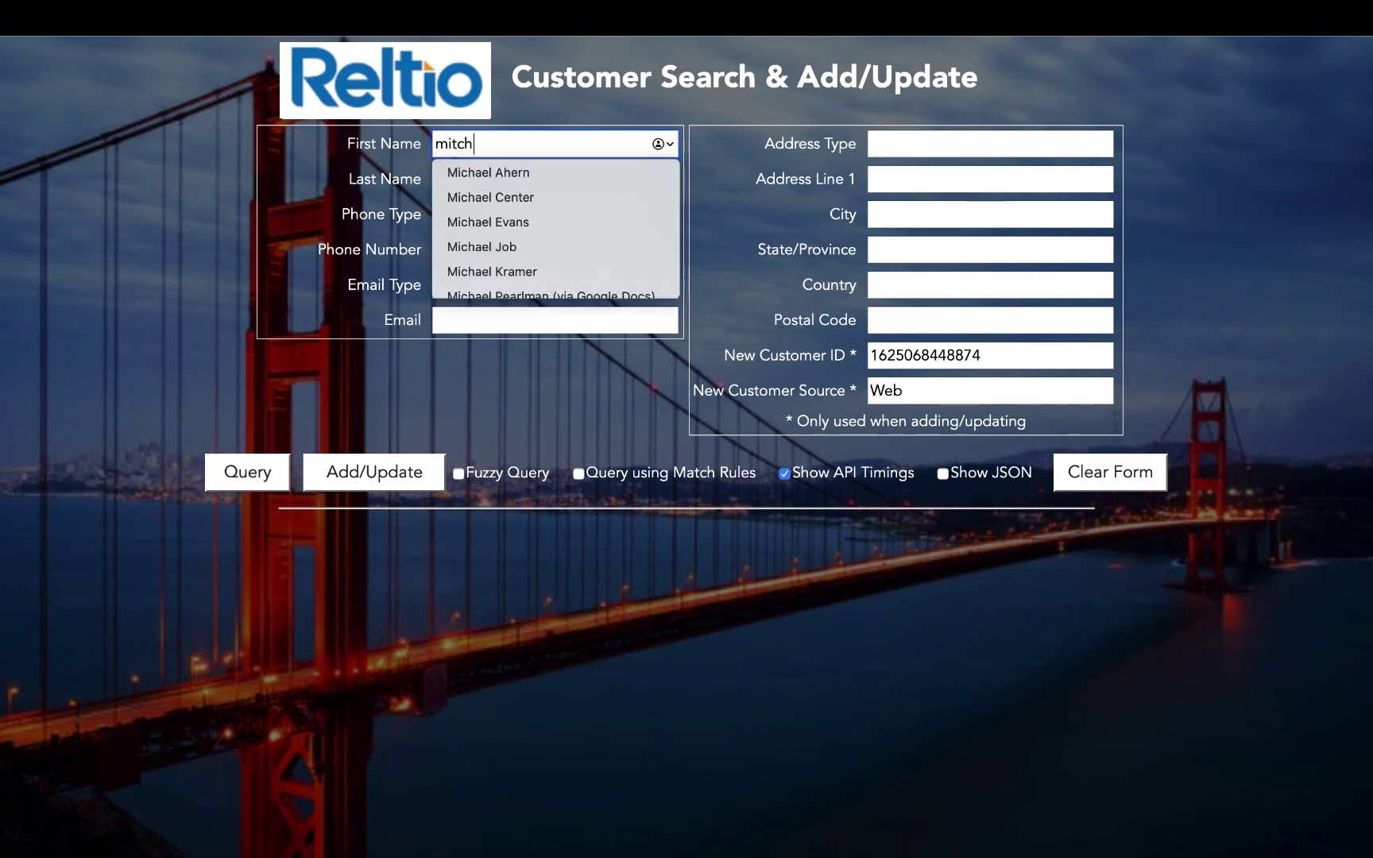
key(Tab)
text(Burgan)
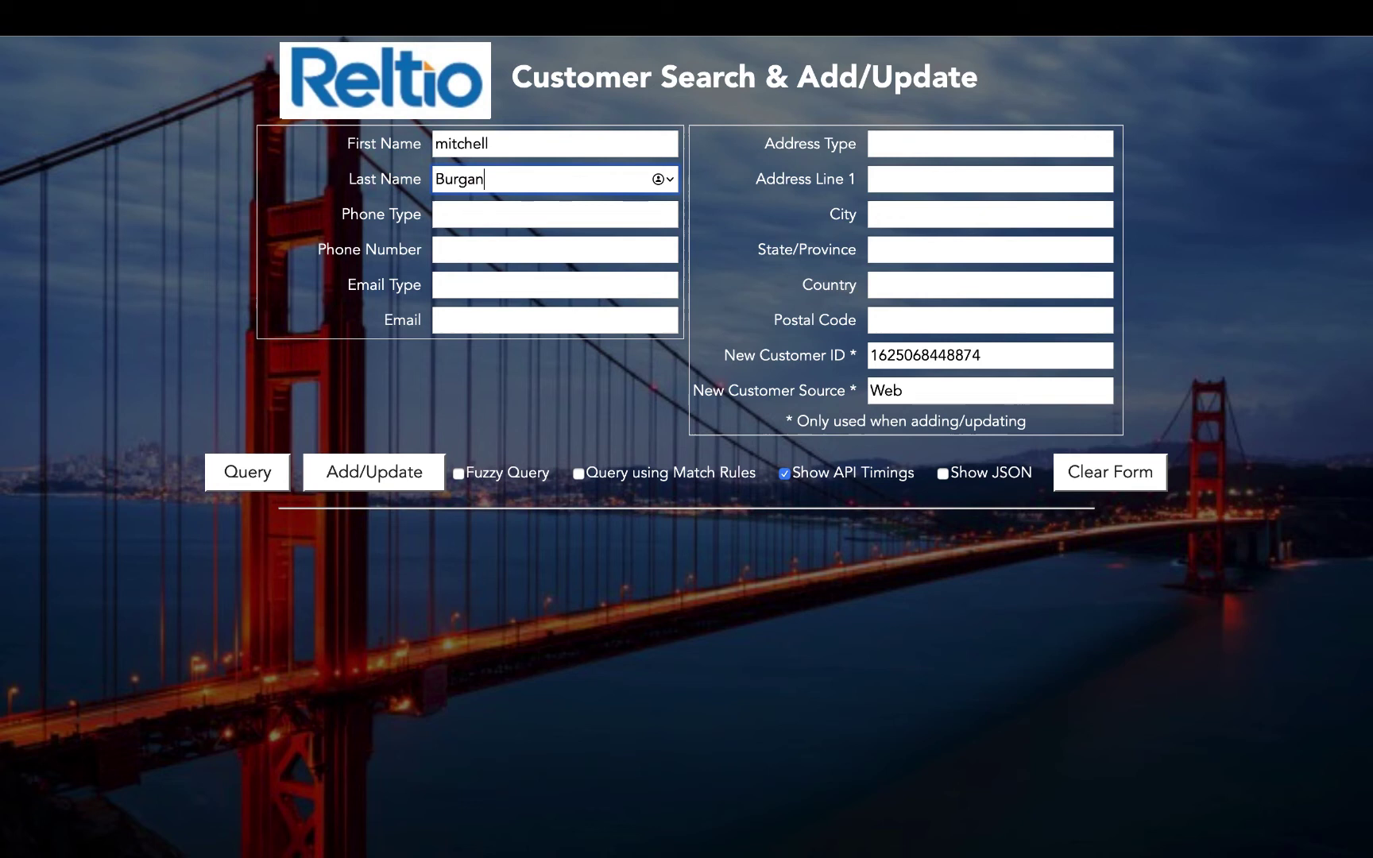
click(253, 473)
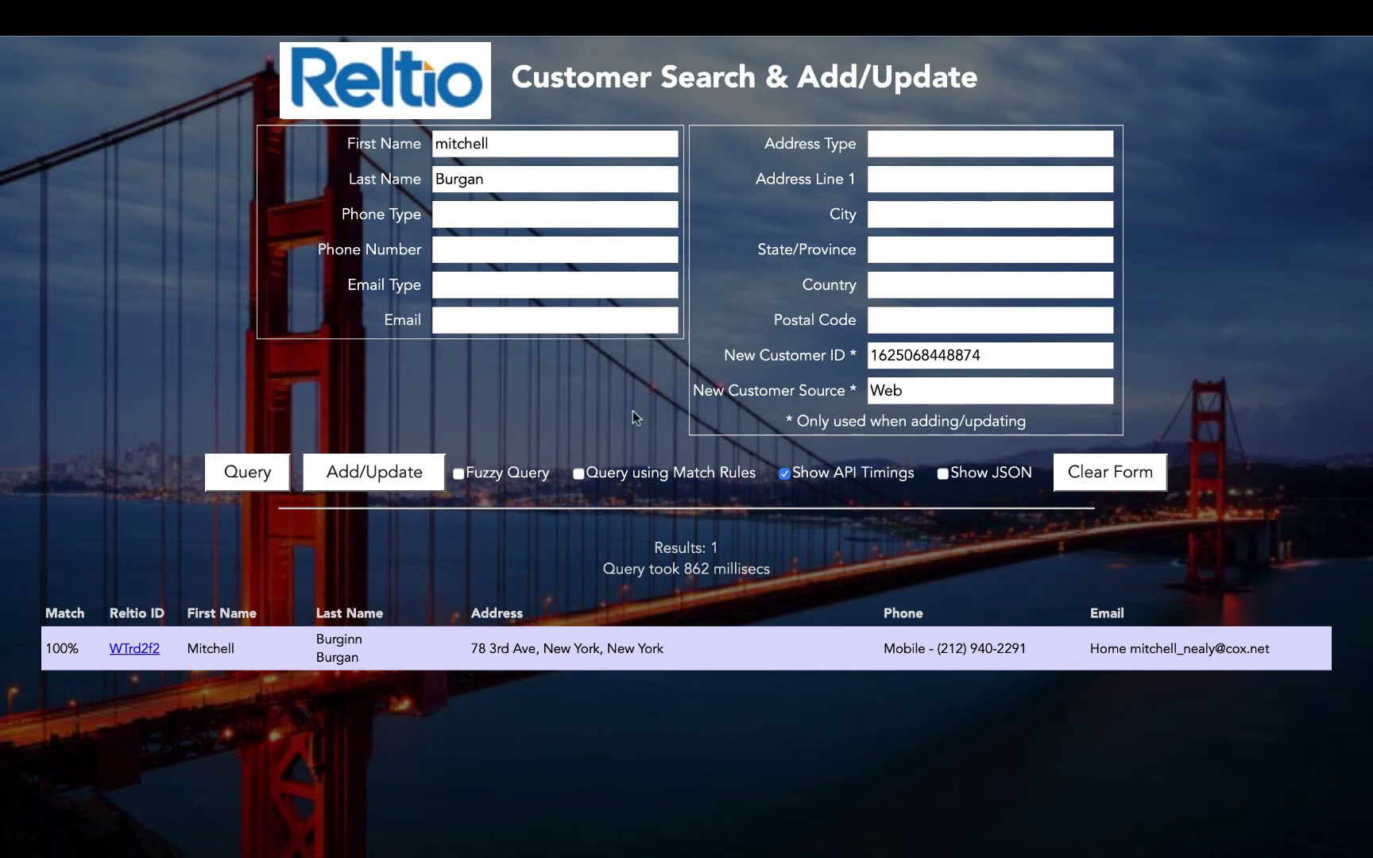
double_click(458, 143)
text(j)
text(ames)
click(271, 476)
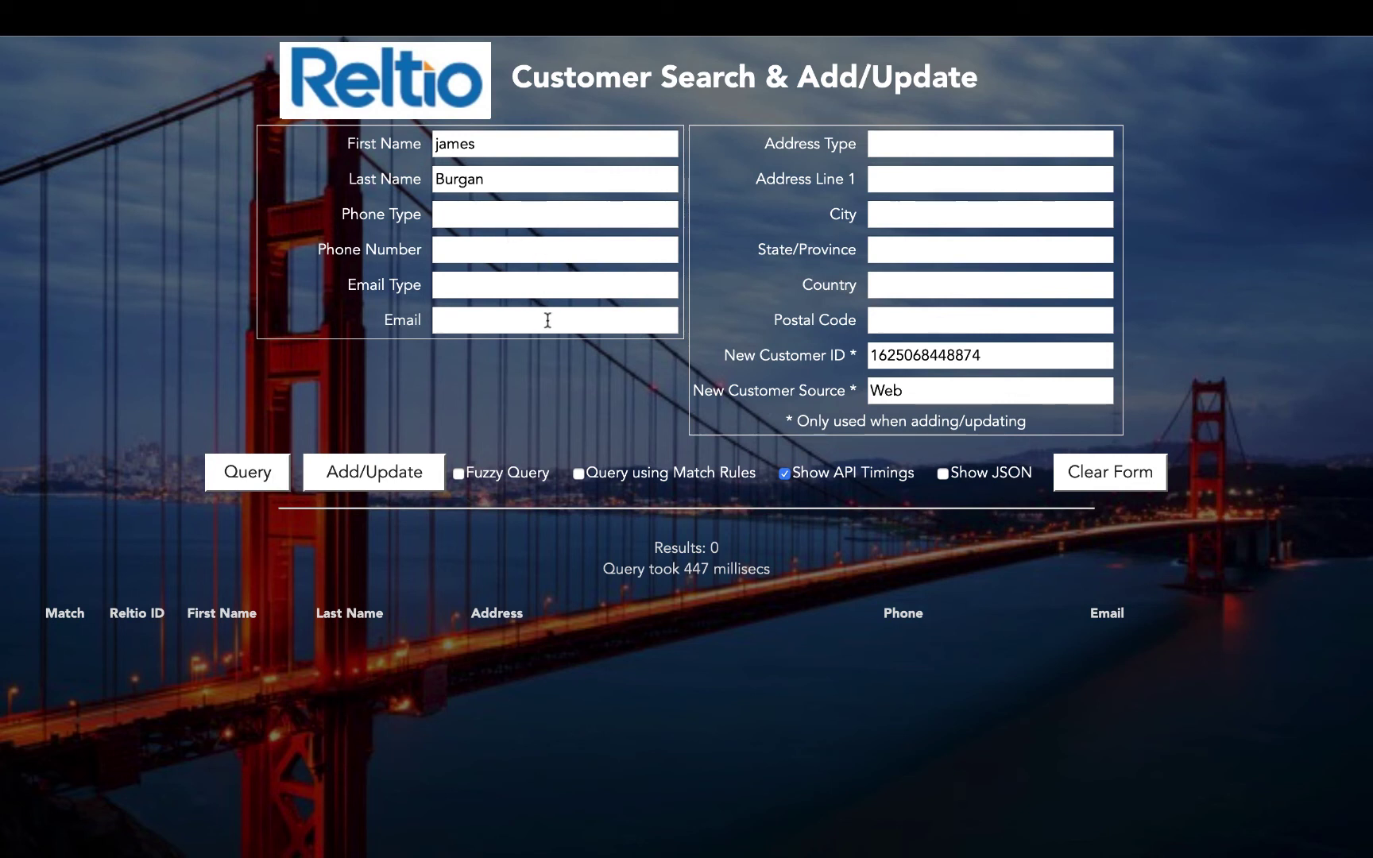
click(374, 473)
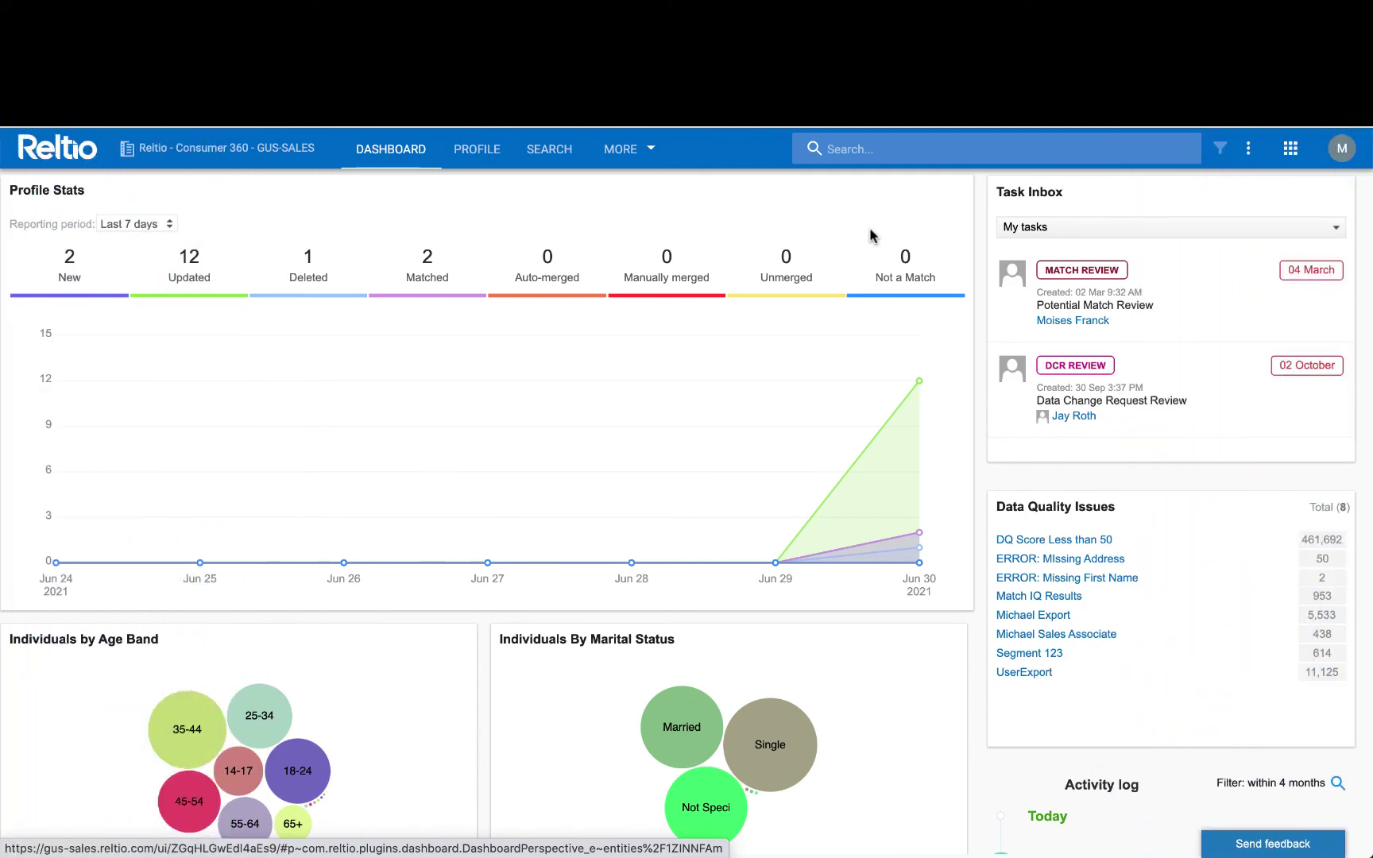
click(868, 148)
text(james)
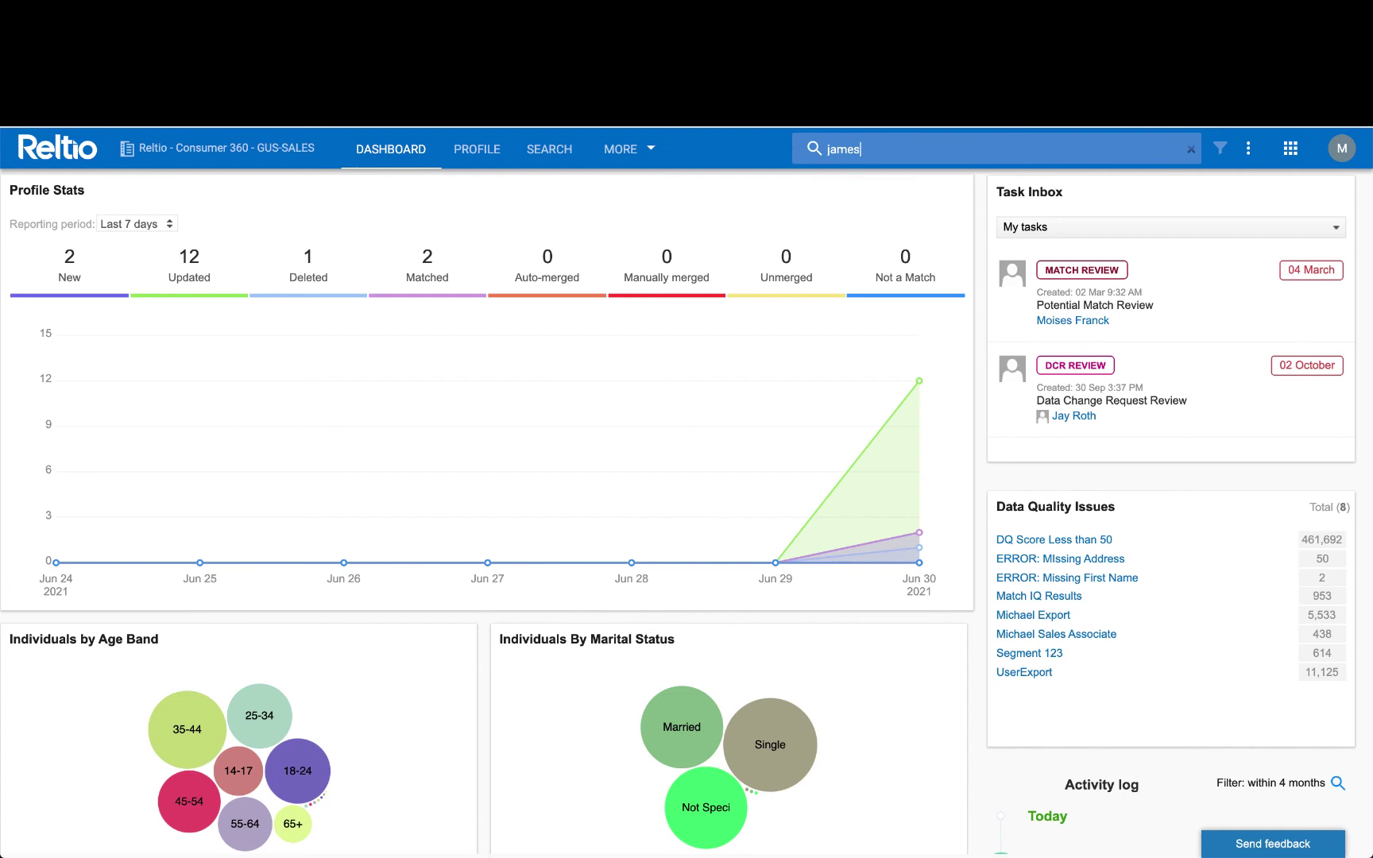
text( burgan)
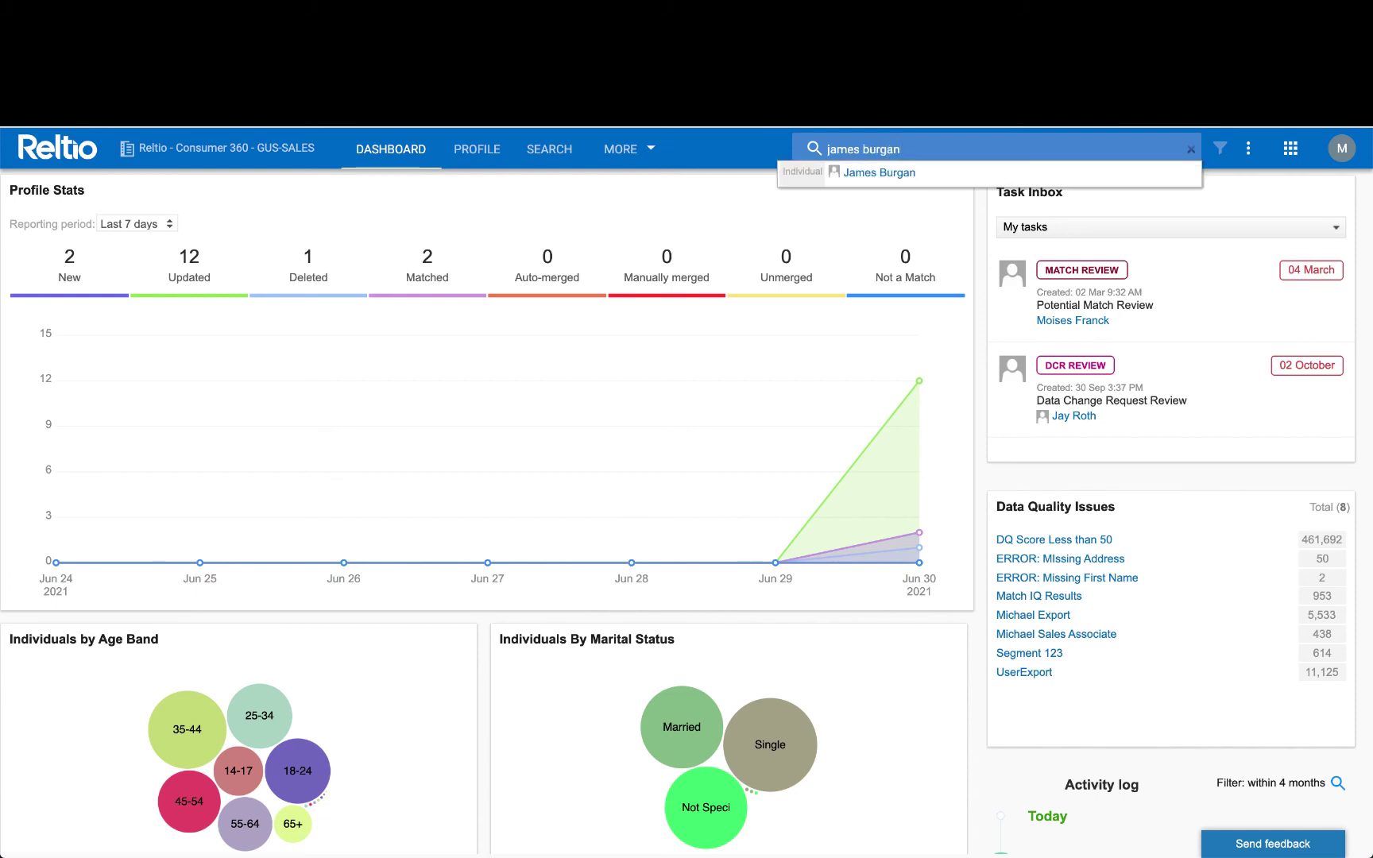
click(858, 171)
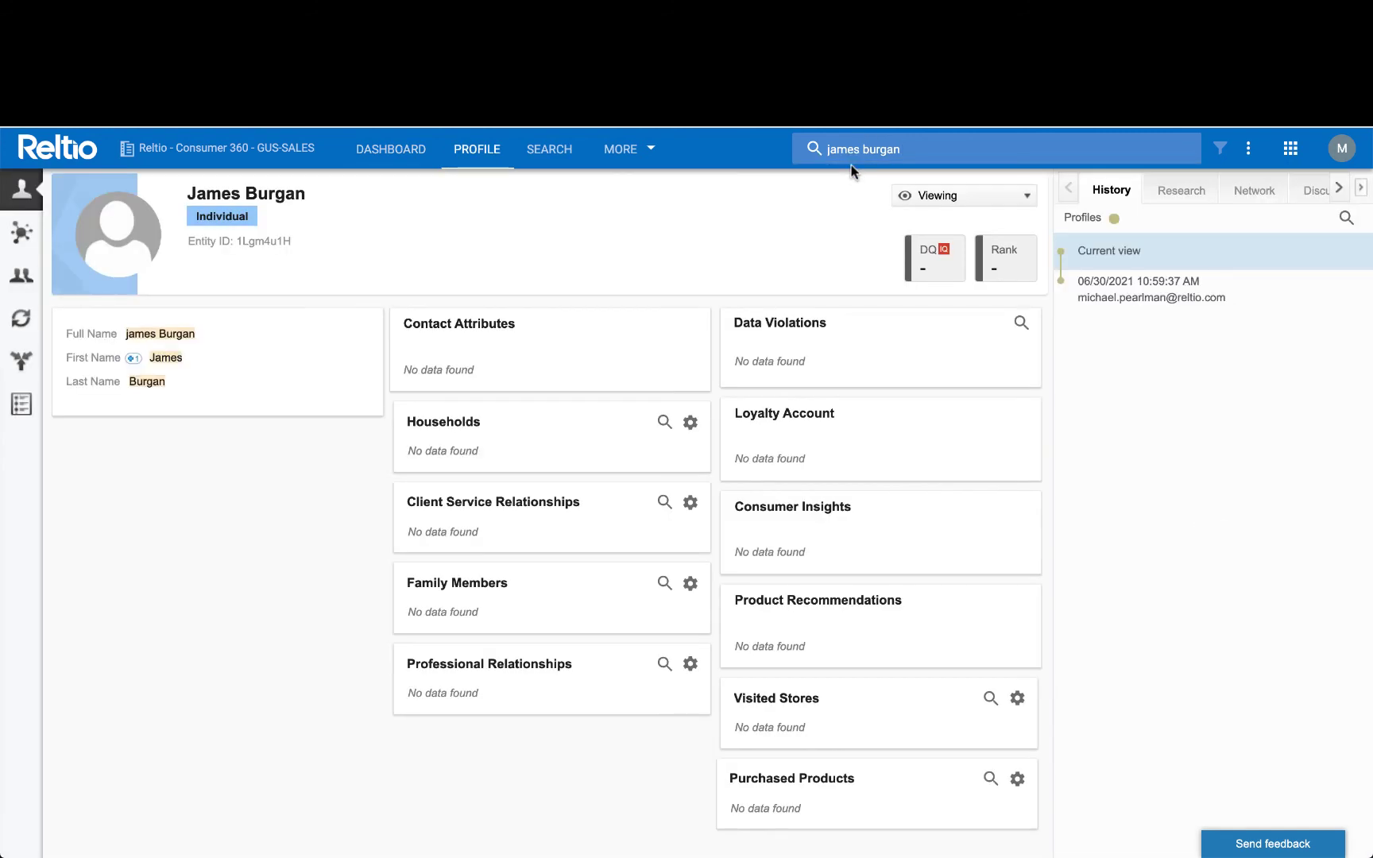